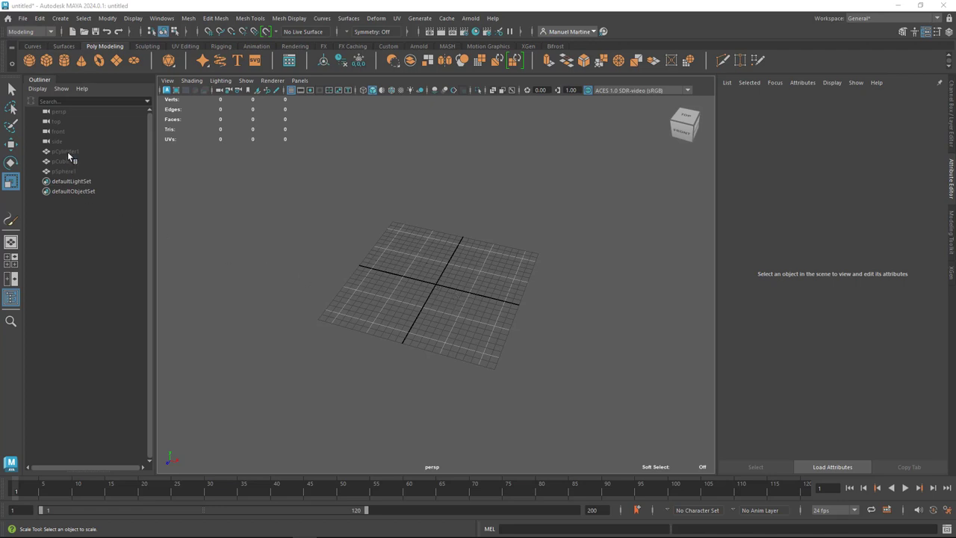
Unhide pCylinder1, pCube1 and pSphere1 from the Outliner with Shift+H, then clear the selection
left_click_drag(67, 151, 66, 171)
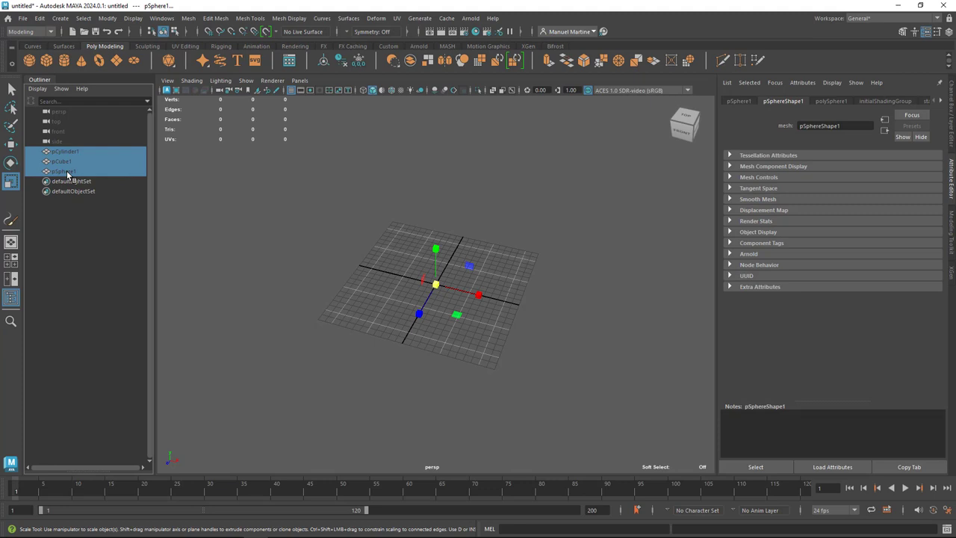
key("shift+h")
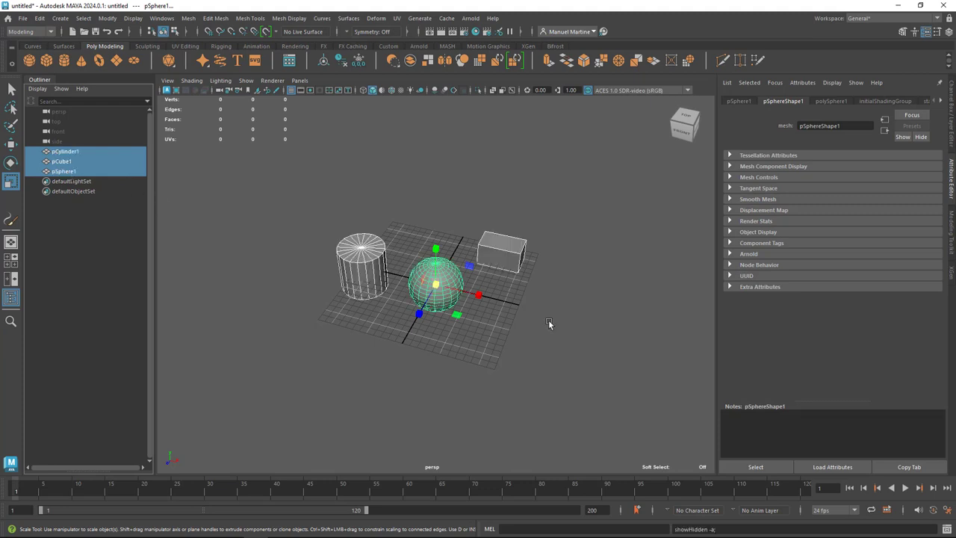
left_click(549, 323)
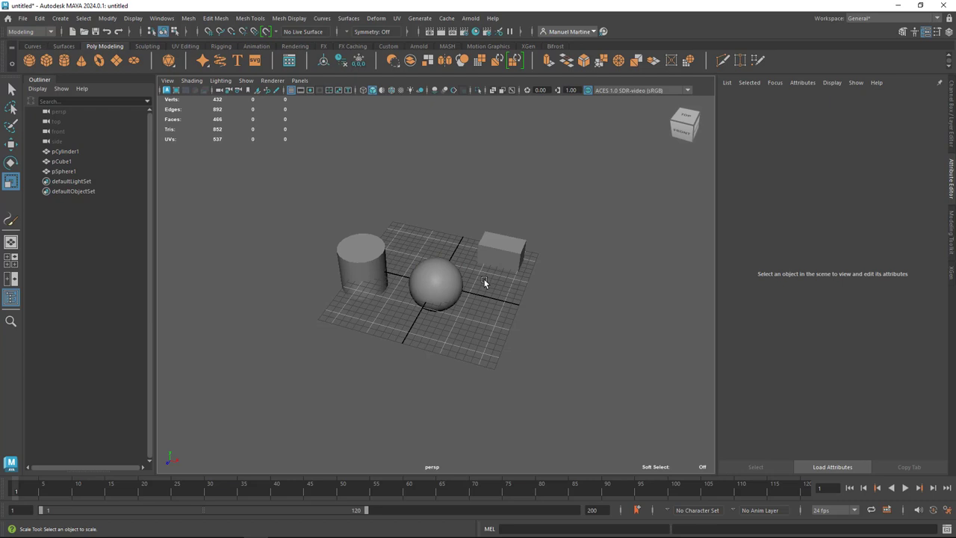
mouse_move(484, 298)
right_mouse_down("alt")
mouse_move(599, 334)
mouse_move(428, 303)
mouse_move(662, 352)
mouse_move(506, 316)
mouse_move(649, 340)
mouse_move(492, 318)
mouse_move(514, 317)
mouse_move(316, 269)
right_mouse_up("alt")
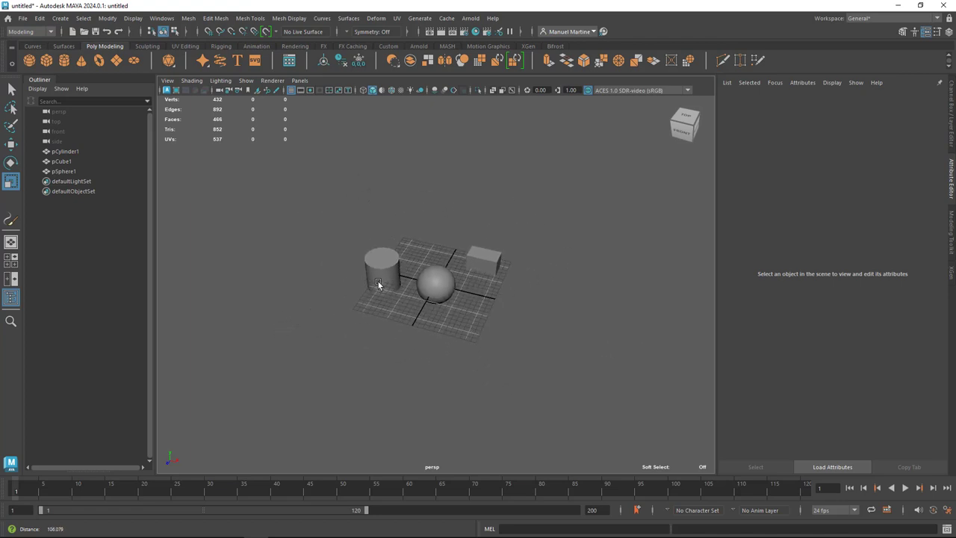
right_click_drag(548, 323, 306, 271, "alt")
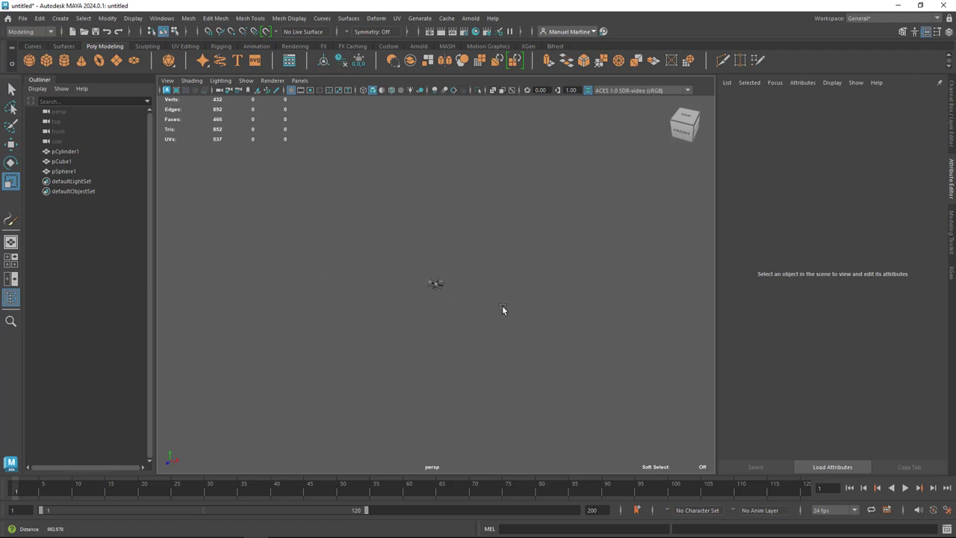
mouse_move(502, 307)
right_mouse_down("alt")
mouse_move(441, 308)
mouse_move(508, 303)
mouse_move(467, 305)
mouse_move(738, 365)
right_mouse_up("alt")
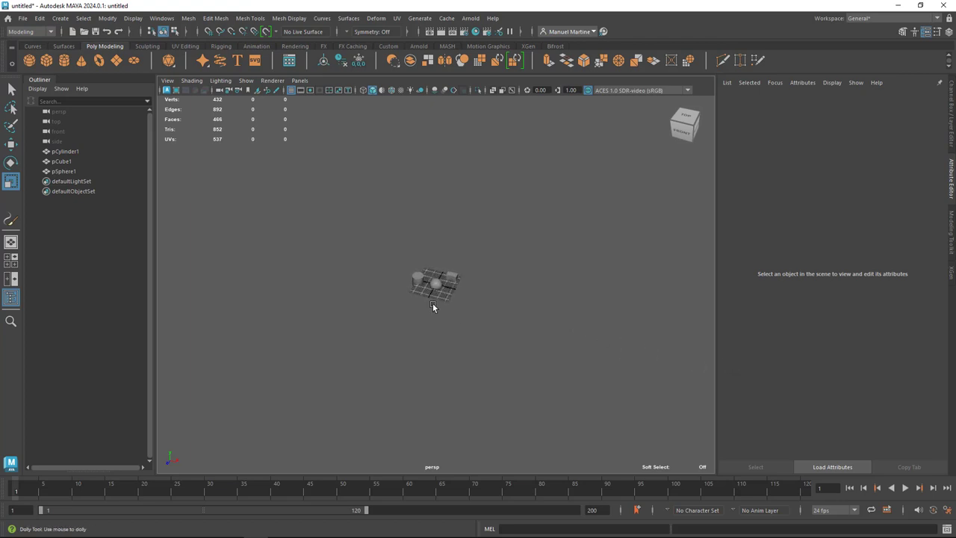
mouse_move(432, 303)
right_mouse_down("alt")
mouse_move(785, 392)
mouse_move(641, 381)
right_mouse_up("alt")
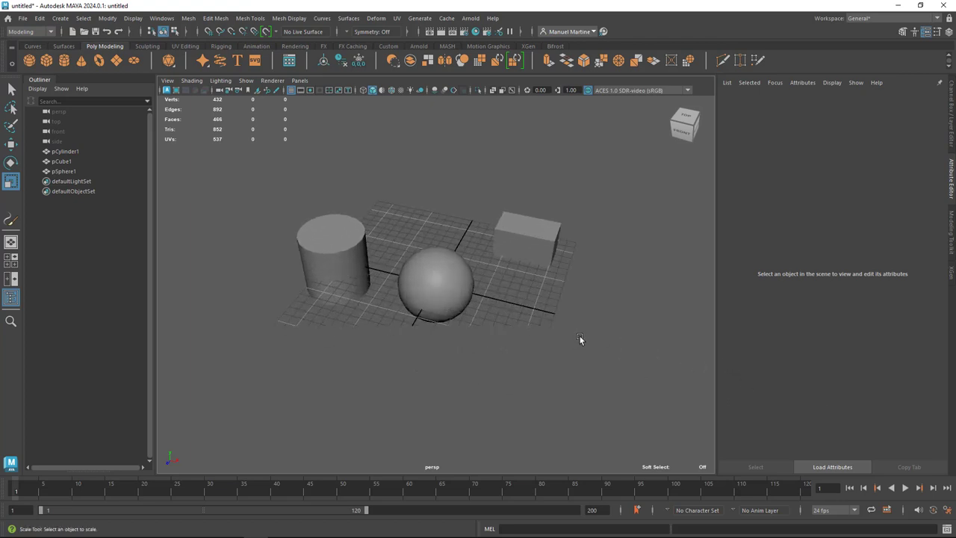
left_click_drag(579, 336, 452, 325, "alt")
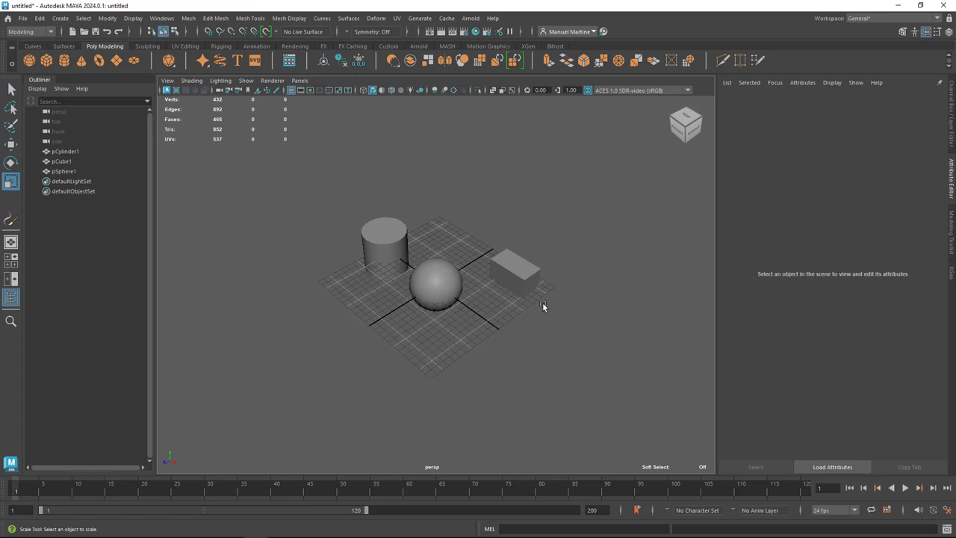
mouse_move(574, 305)
right_mouse_down("alt")
mouse_move(549, 331)
mouse_move(200, 241)
mouse_move(610, 381)
mouse_move(512, 348)
right_mouse_up("alt")
mouse_move(512, 348)
left_mouse_down("alt")
mouse_move(512, 298)
mouse_move(503, 313)
mouse_move(590, 338)
mouse_move(606, 353)
mouse_move(511, 334)
mouse_move(572, 360)
mouse_move(617, 335)
mouse_move(652, 335)
mouse_move(443, 335)
mouse_move(585, 367)
mouse_move(485, 339)
mouse_move(488, 361)
mouse_move(544, 359)
mouse_move(504, 343)
left_mouse_up("alt")
scroll(544, 360, "down", 2)
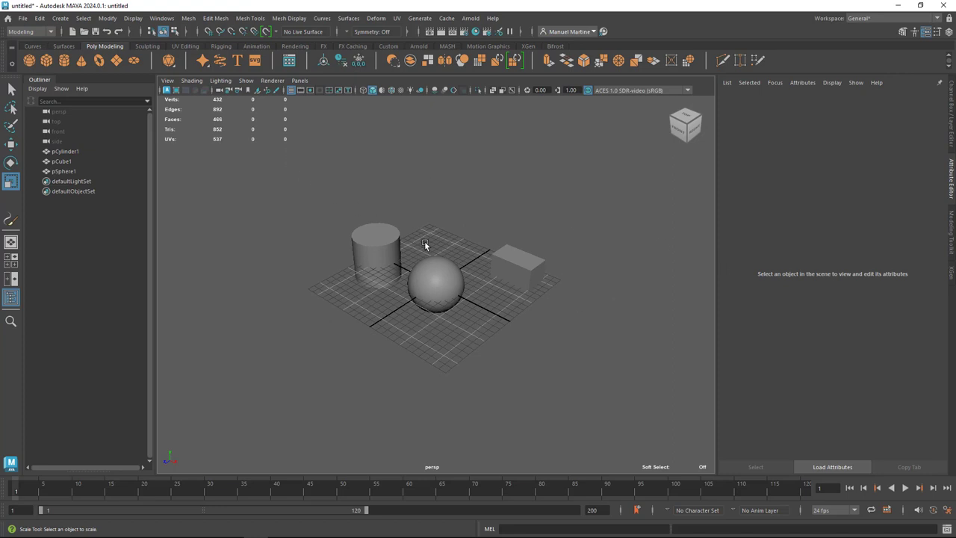
mouse_move(528, 312)
left_mouse_down("alt")
mouse_move(482, 297)
mouse_move(546, 305)
mouse_move(453, 283)
mouse_move(481, 299)
left_mouse_up("alt")
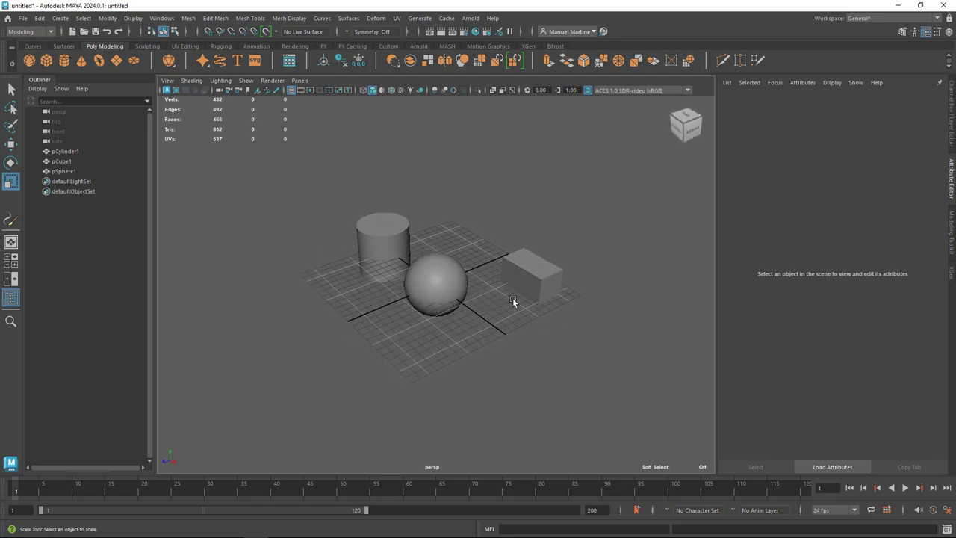
mouse_move(456, 312)
left_mouse_down("alt")
mouse_move(535, 320)
mouse_move(469, 305)
mouse_move(463, 280)
mouse_move(448, 288)
mouse_move(444, 297)
mouse_move(470, 307)
left_mouse_up("alt")
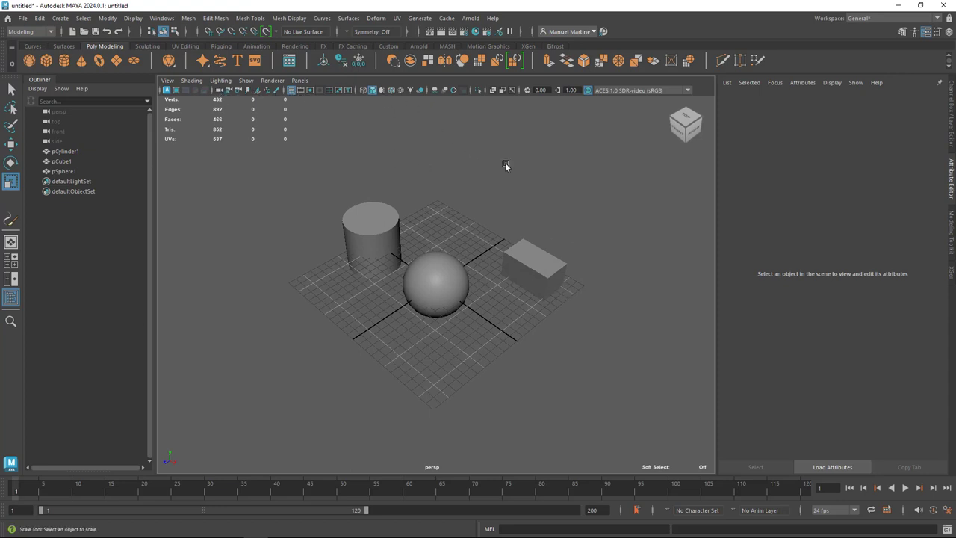
Show the persp camera's Camera Attributes and select its Near Clip Plane value of 50
left_click(219, 91)
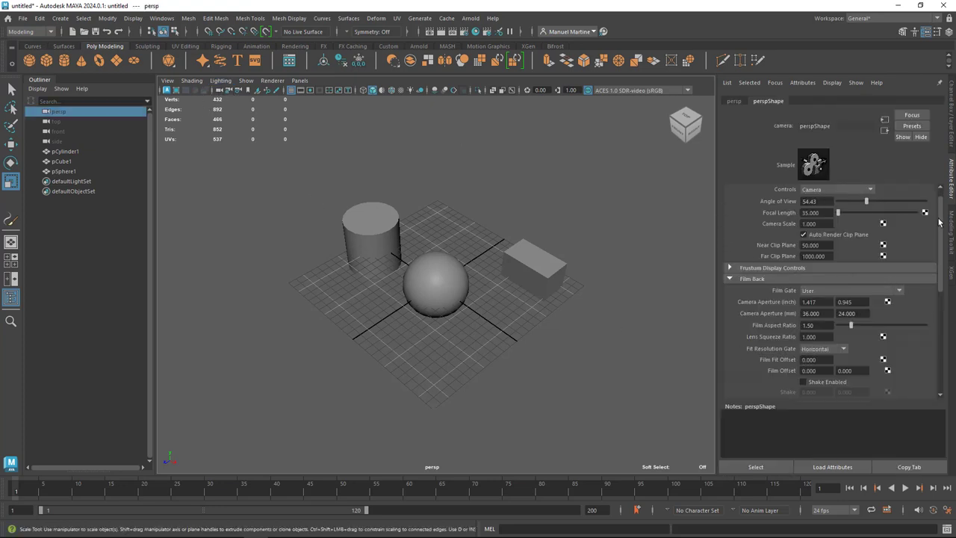
mouse_move(941, 218)
left_mouse_down()
mouse_move(950, 342)
mouse_move(953, 195)
left_mouse_up()
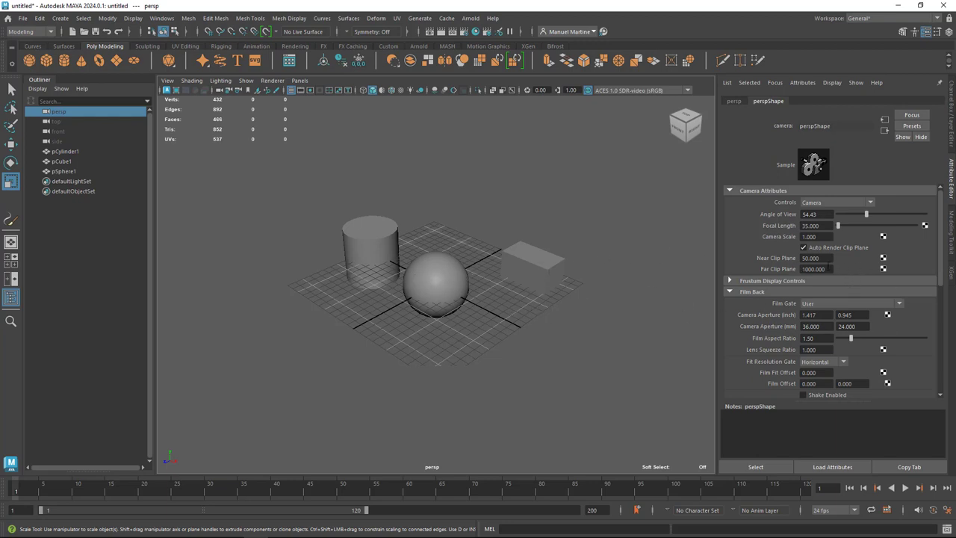
left_click_drag(828, 257, 764, 249)
Move in until the 50 near clip cuts the objects, then reselect the near clip value
right_click_drag(456, 286, 462, 297, "alt")
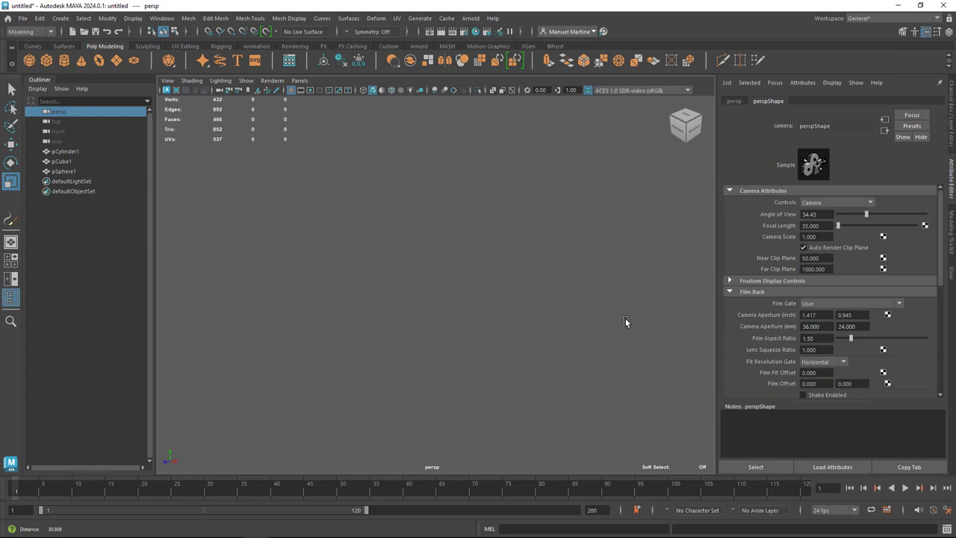
mouse_move(462, 298)
left_mouse_down("alt")
mouse_move(532, 298)
mouse_move(488, 295)
left_mouse_up("alt")
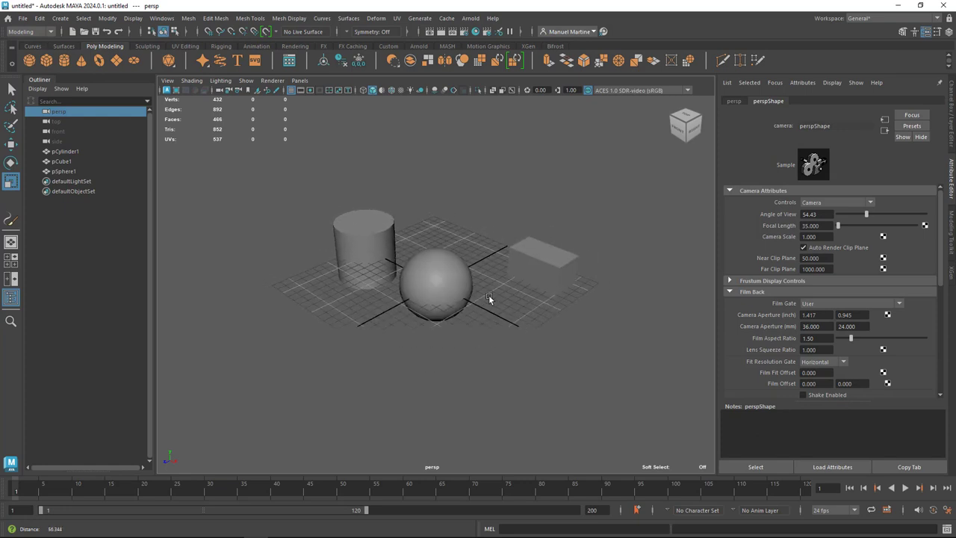
left_click_drag(828, 258, 761, 255)
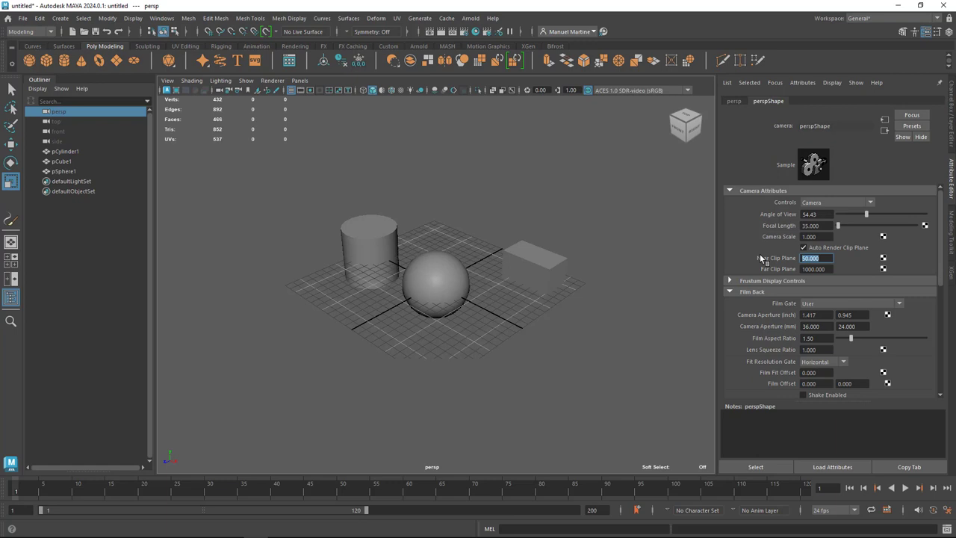
Set Near Clip Plane to 0.1, then move in close to confirm the objects no longer clip
type("0.1")
key("Return")
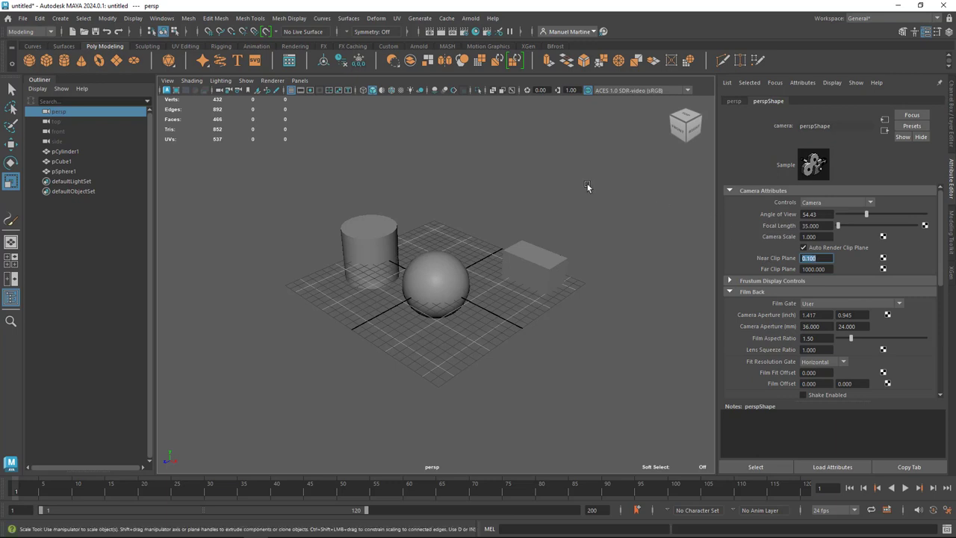
mouse_move(524, 281)
right_mouse_down("alt")
mouse_move(773, 327)
mouse_move(508, 284)
mouse_move(420, 240)
mouse_move(289, 266)
mouse_move(512, 252)
right_mouse_up("alt")
mouse_move(512, 251)
left_mouse_down("alt")
mouse_move(444, 239)
mouse_move(434, 269)
mouse_move(550, 282)
mouse_move(505, 214)
mouse_move(435, 289)
left_mouse_up("alt")
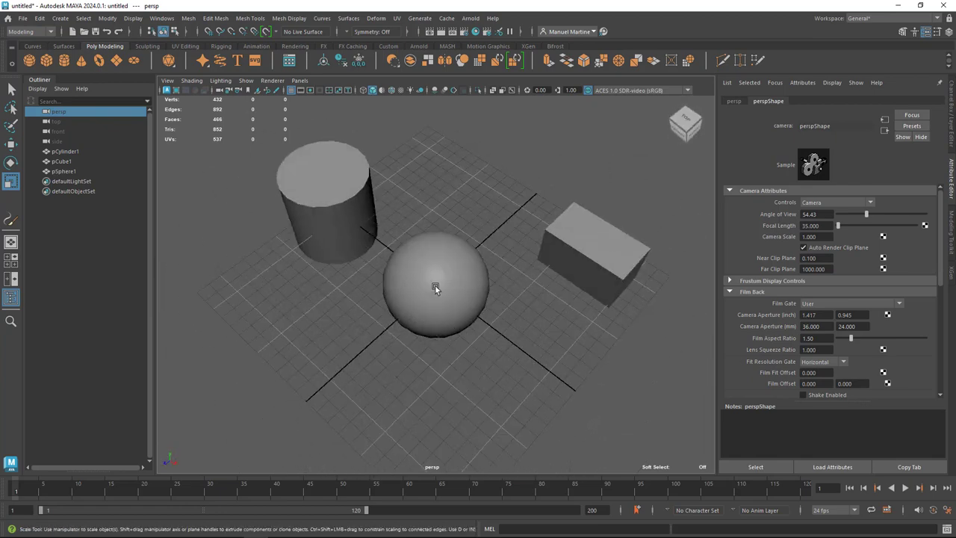
mouse_move(436, 288)
right_mouse_down("alt")
mouse_move(630, 318)
mouse_move(563, 307)
mouse_move(646, 302)
mouse_move(309, 239)
right_mouse_up("alt")
mouse_move(310, 238)
left_mouse_down("alt")
mouse_move(405, 209)
mouse_move(399, 238)
left_mouse_up("alt")
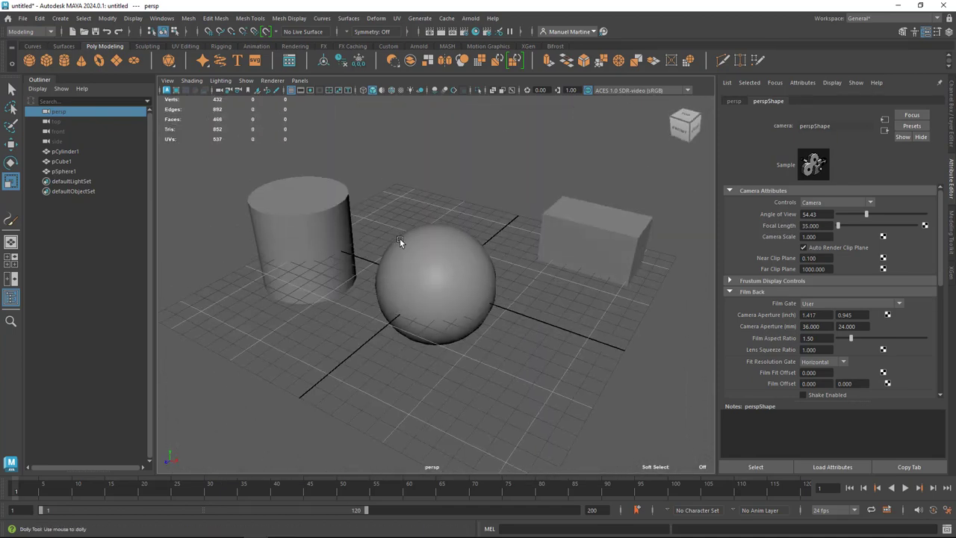
mouse_move(399, 238)
right_mouse_down("alt")
mouse_move(591, 283)
mouse_move(271, 207)
mouse_move(553, 272)
mouse_move(403, 243)
right_mouse_up("alt")
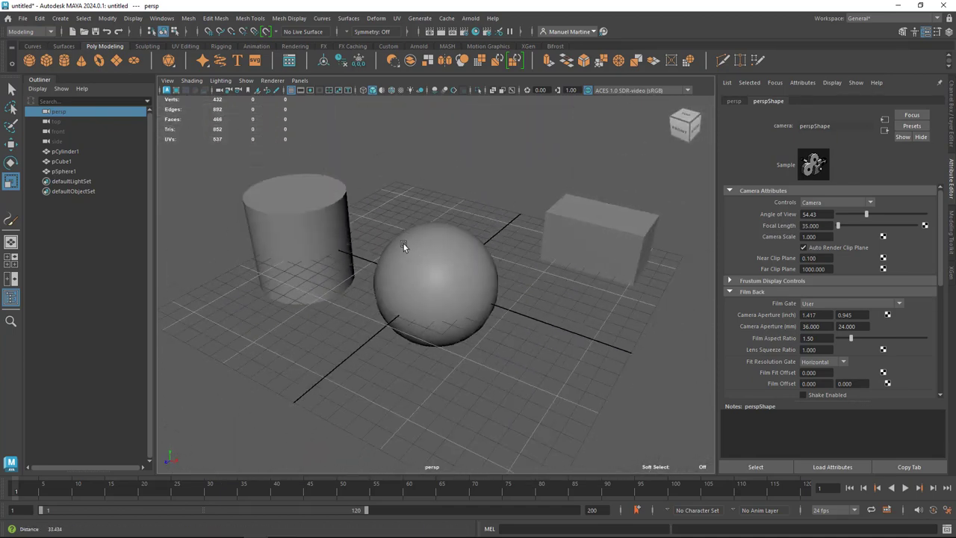
Dolly far back until the objects vanish, then ease back in until they reappear
mouse_move(534, 275)
right_mouse_down("alt")
mouse_move(273, 208)
mouse_move(347, 252)
right_mouse_up("alt")
right_click_drag(467, 283, 197, 216, "alt")
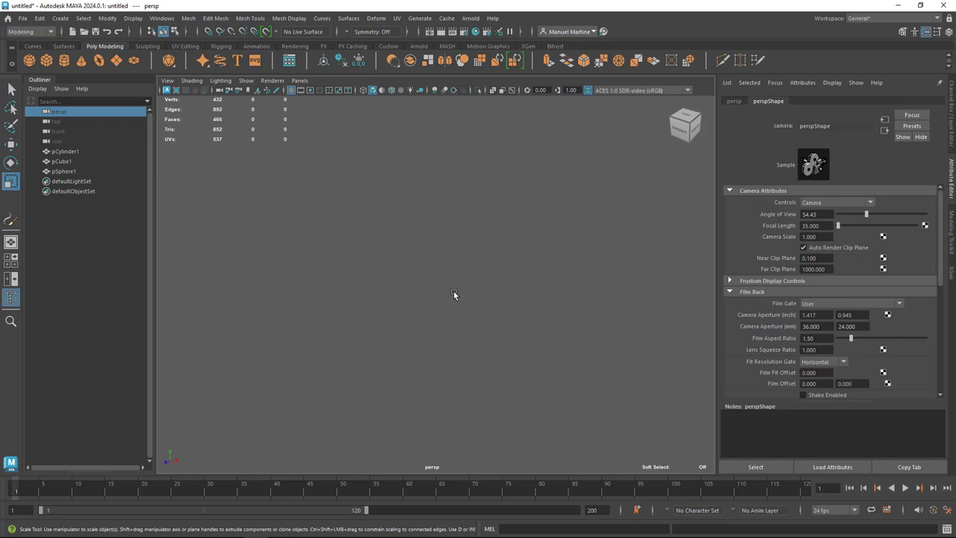
mouse_move(434, 289)
right_mouse_down("alt")
mouse_move(566, 305)
mouse_move(583, 267)
mouse_move(496, 271)
right_mouse_up("alt")
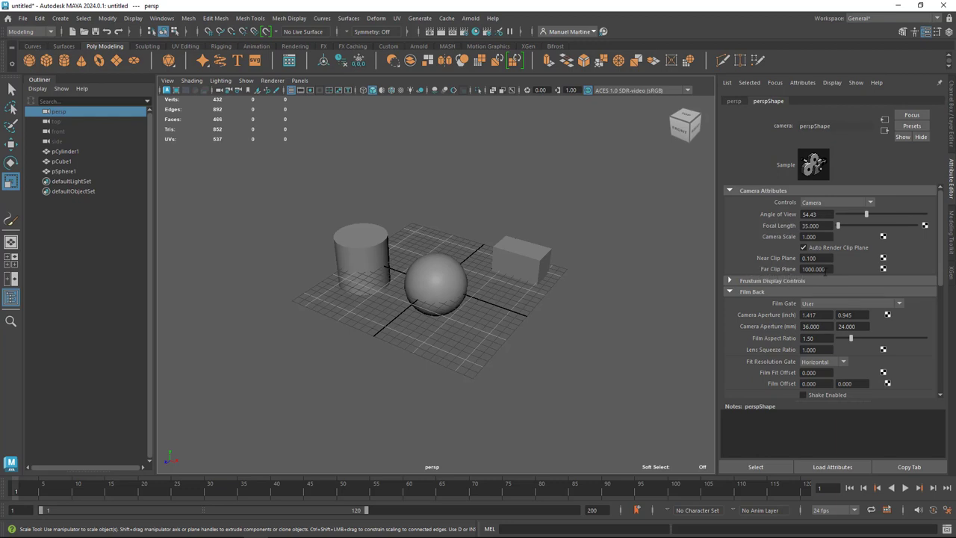
Try a new Far Clip Plane value, leaving it at 1000
left_click(822, 269)
type("0.5")
key("Return")
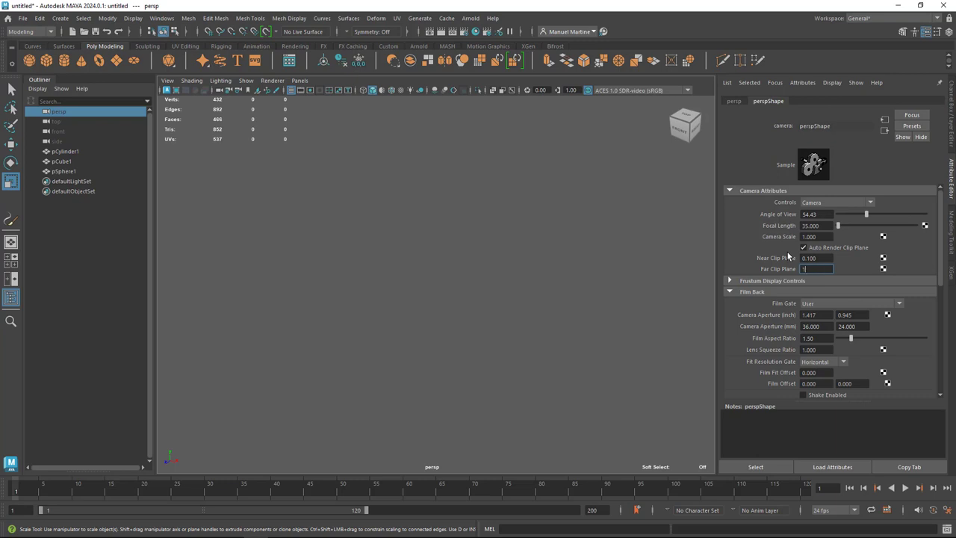
key("Return")
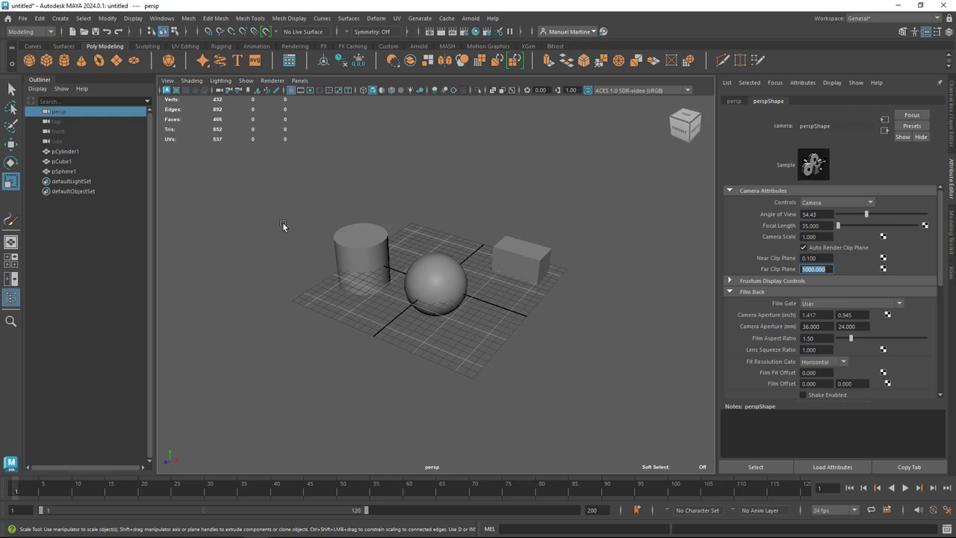
Set the persp camera's Far Clip Plane to 100000
scroll(420, 262, "down", 10)
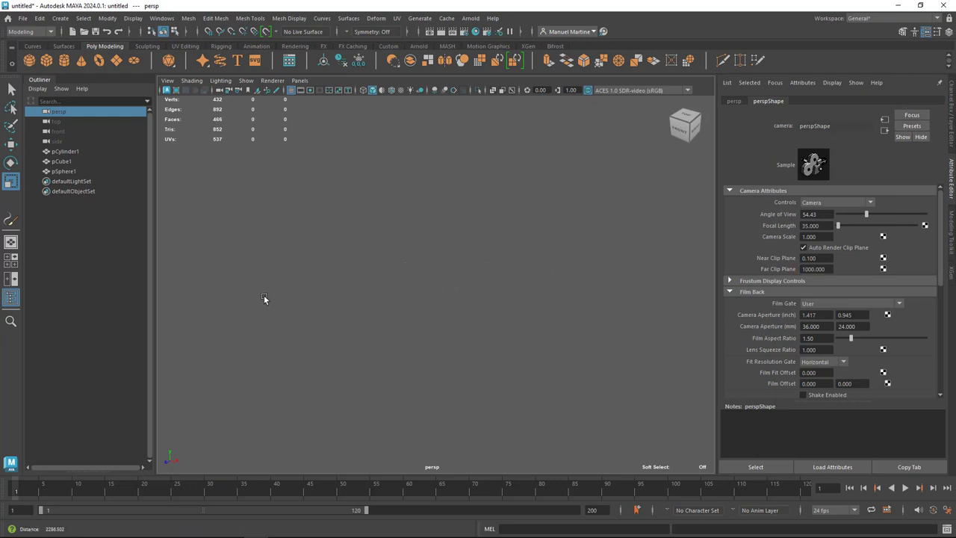
scroll(265, 294, "up", 2)
scroll(473, 288, "up", 2)
scroll(636, 272, "up", 2)
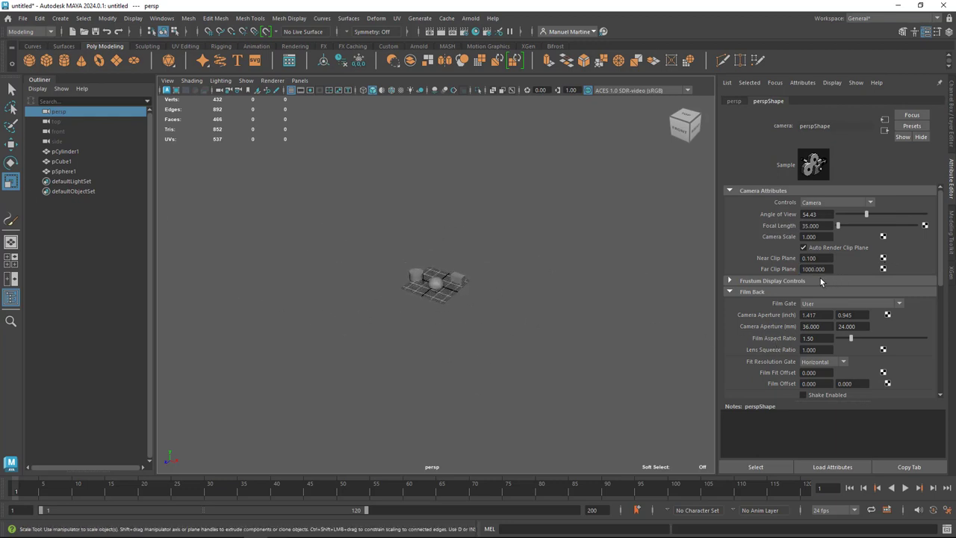
left_click_drag(829, 269, 745, 263)
type("1")
type("000")
type("00")
key("Return")
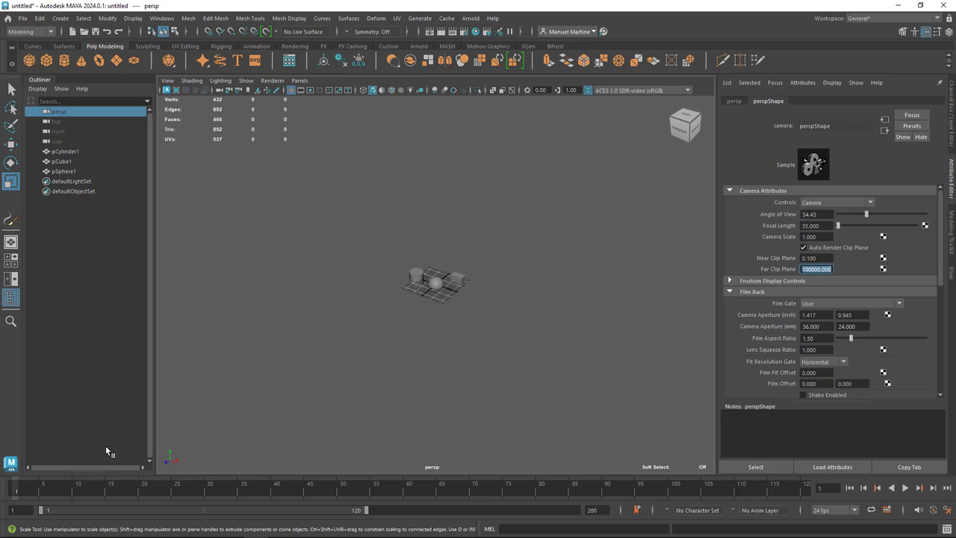
Zoom far out and back in to check the objects stay visible
scroll(575, 322, "down", 3)
scroll(301, 284, "down", 3)
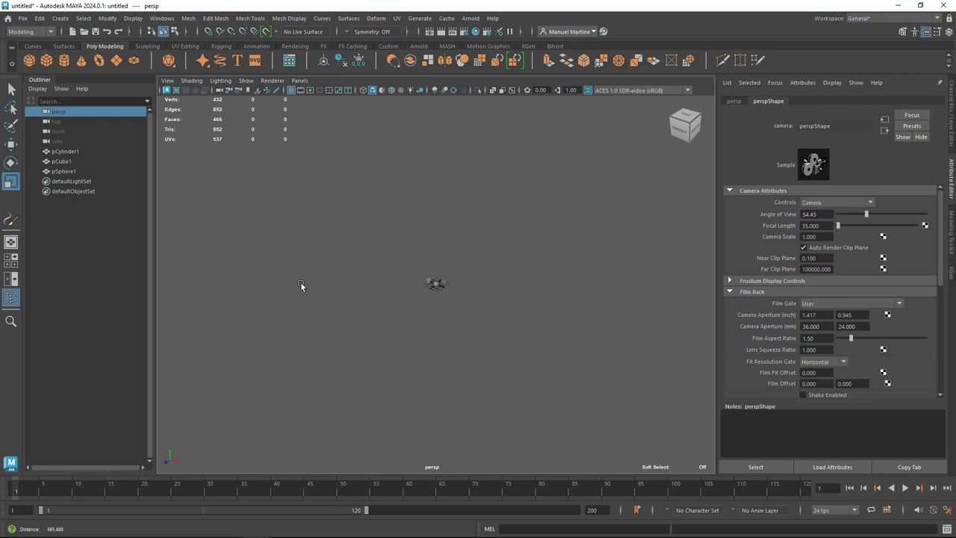
scroll(500, 289, "down", 3)
scroll(415, 286, "down", 1)
scroll(525, 299, "up", 2)
scroll(403, 313, "up", 5)
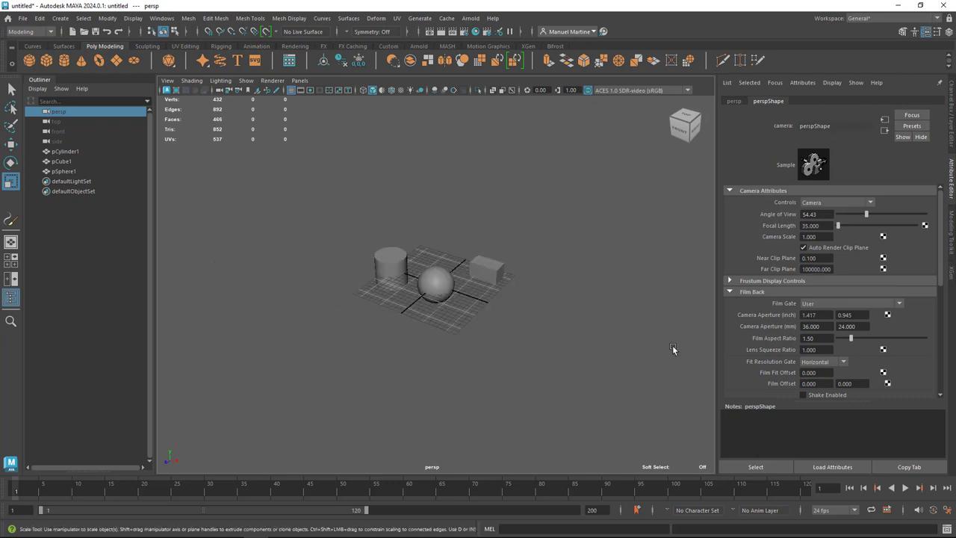
scroll(671, 329, "up", 2)
scroll(670, 304, "up", 2)
scroll(540, 303, "up", 1)
scroll(708, 311, "up", 3)
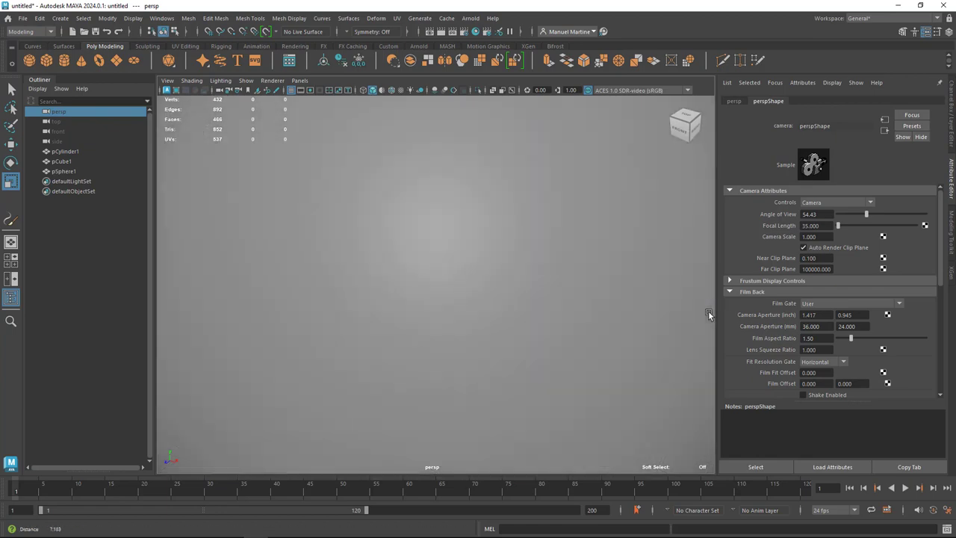
Zoom out and in again, then tumble low and back to a close front-on view
scroll(695, 311, "down", 4)
scroll(569, 279, "down", 4)
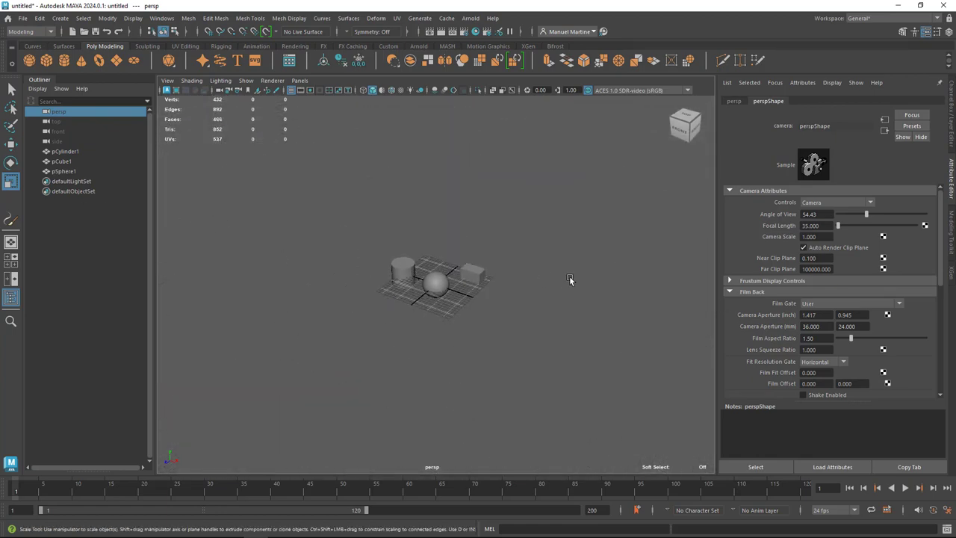
scroll(569, 279, "down", 5)
scroll(515, 301, "down", 1)
scroll(644, 313, "down", 1)
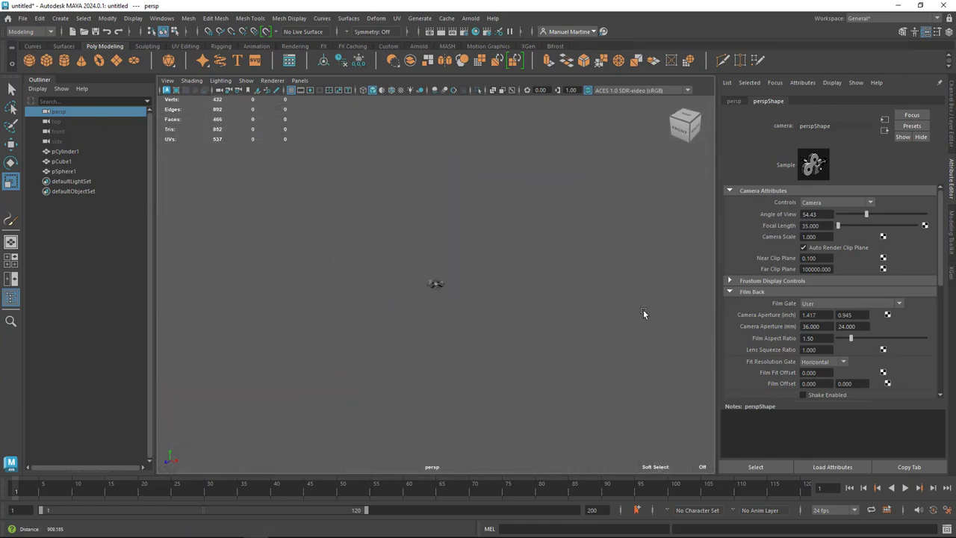
scroll(314, 379, "up", 5)
scroll(647, 358, "up", 2)
scroll(514, 354, "up", 2)
scroll(614, 323, "up", 3)
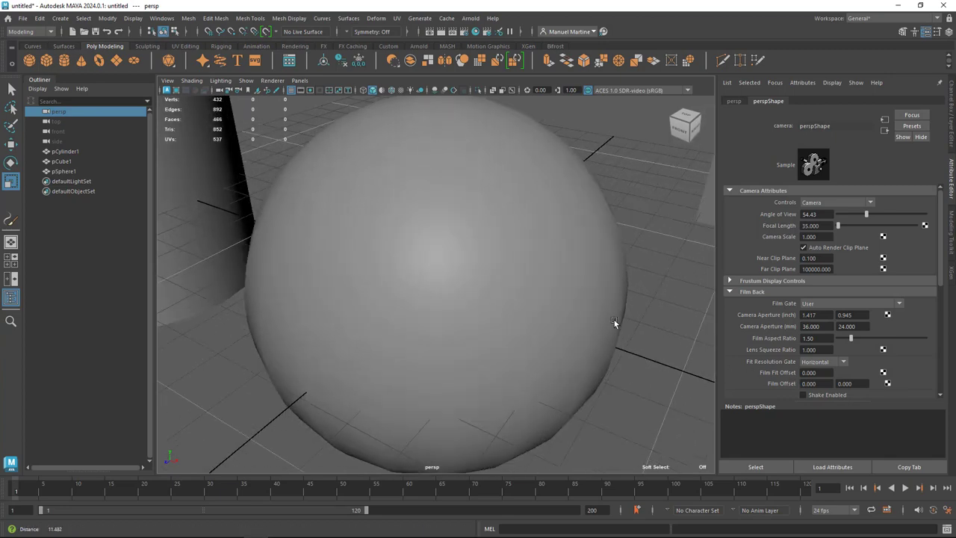
scroll(668, 333, "up", 2)
scroll(456, 317, "down", 3)
scroll(357, 293, "down", 2)
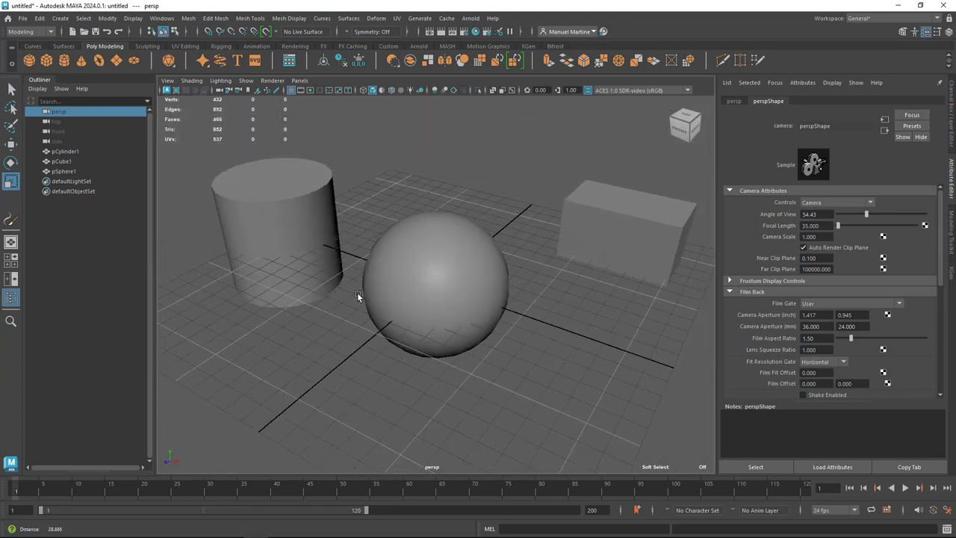
mouse_move(454, 298)
left_mouse_down("alt")
mouse_move(356, 279)
mouse_move(458, 276)
mouse_move(461, 287)
left_mouse_up("alt")
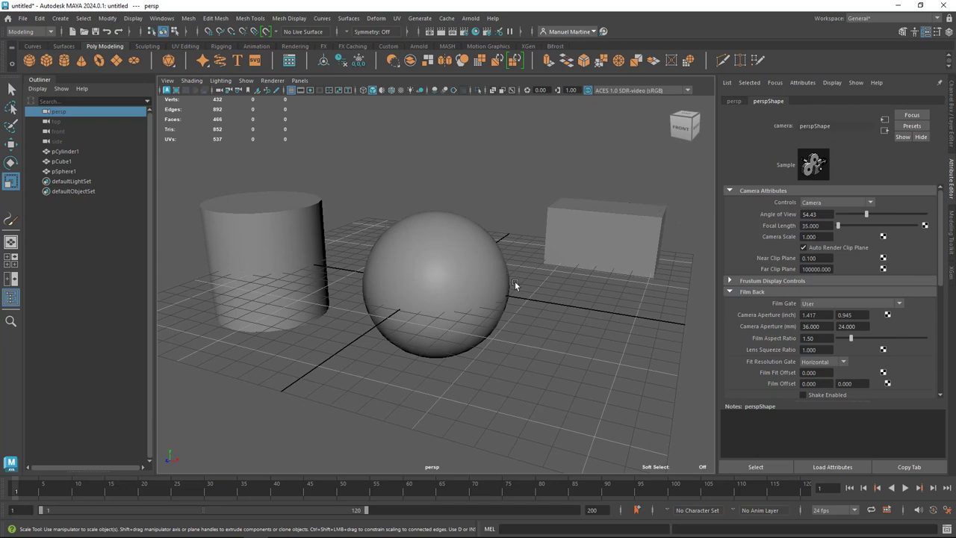
mouse_move(622, 298)
left_mouse_down("alt")
mouse_move(577, 292)
mouse_move(623, 300)
left_mouse_up("alt")
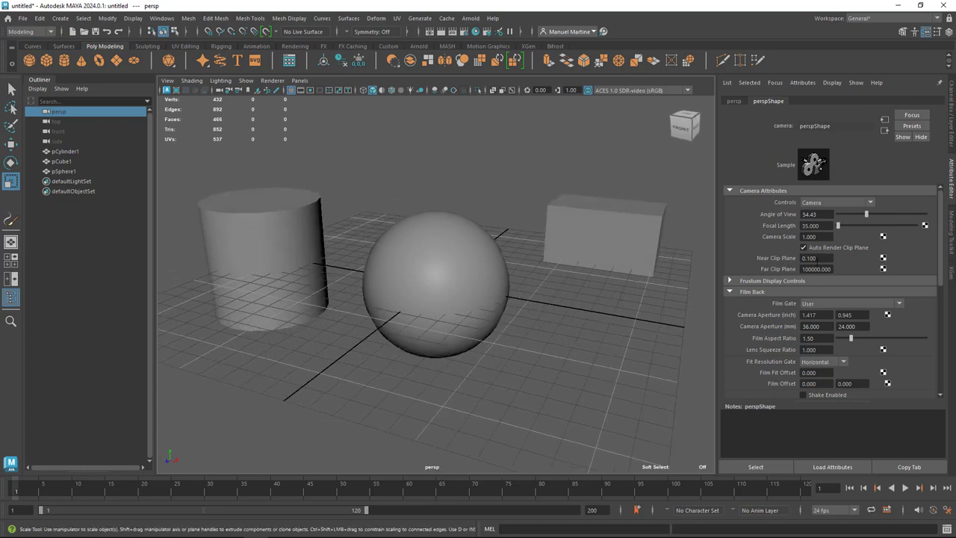